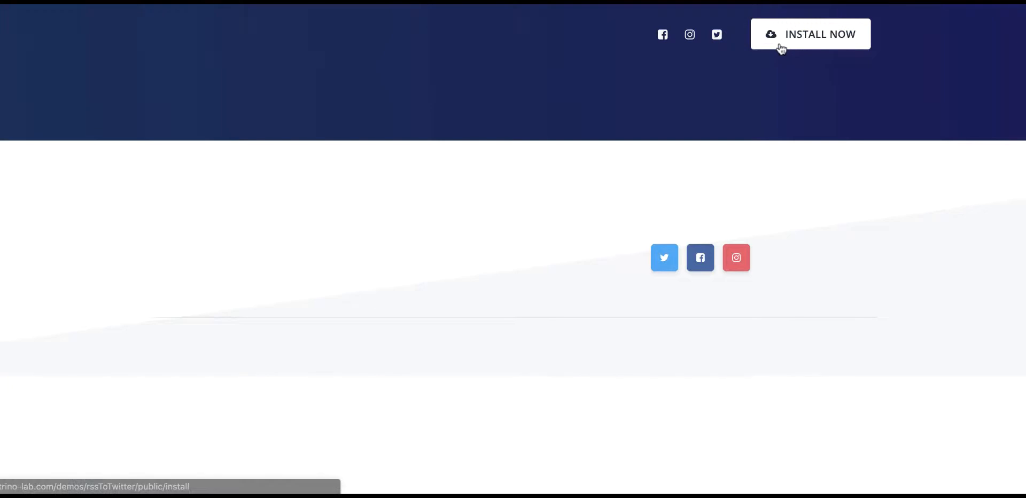
Start the software installation, review the server requirements and proceed to the permissions check
left_click(835, 47)
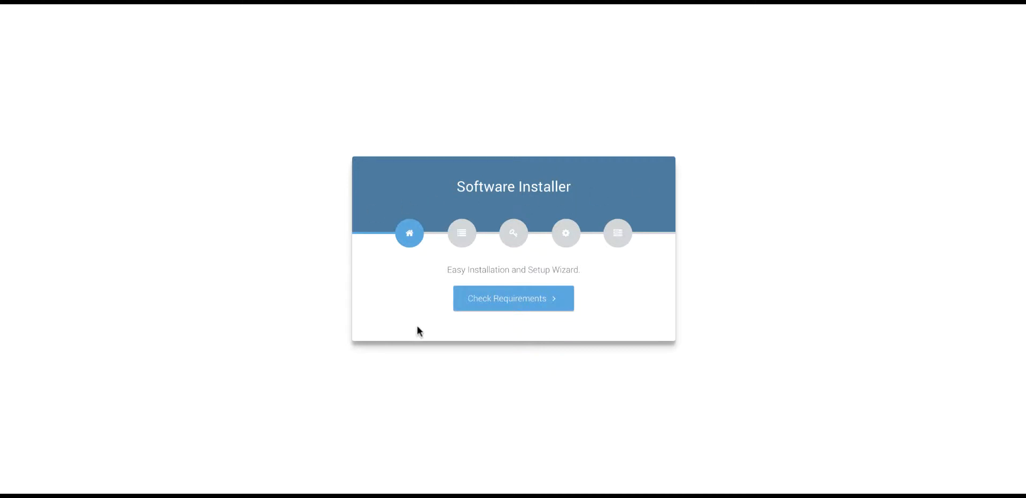
left_click(522, 305)
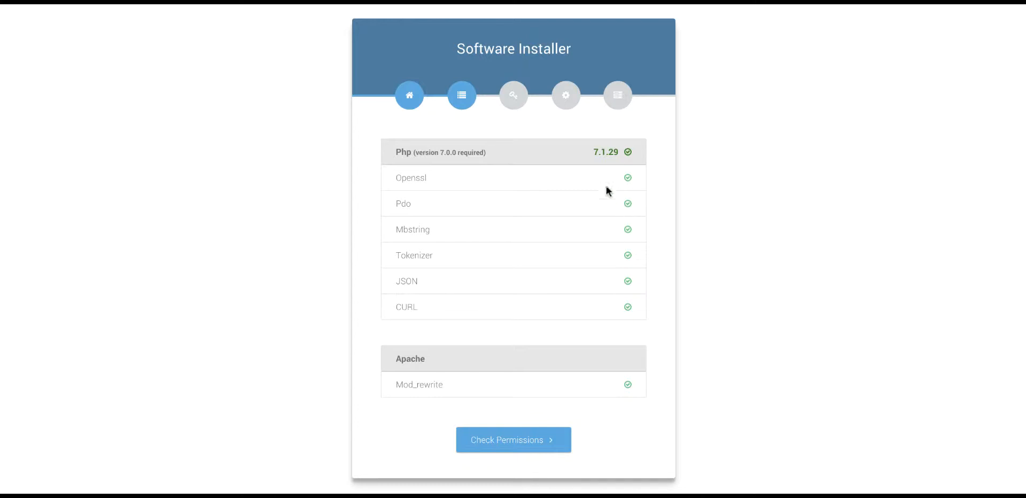
left_click_drag(396, 179, 432, 182)
left_click(400, 182)
left_click_drag(397, 230, 431, 229)
left_click(400, 229)
left_click(511, 442)
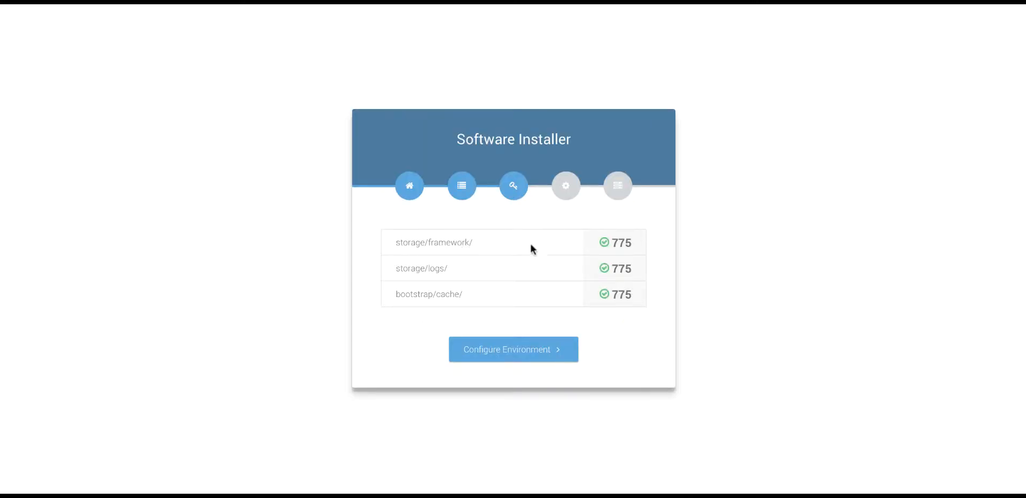
Review the permissions of storage/framework/, storage/logs/ and bootstrap/cache/ and proceed to the environment configuration
left_click_drag(396, 243, 474, 243)
left_click(363, 246)
left_click_drag(389, 273, 449, 273)
left_click(444, 268)
left_click_drag(395, 294, 471, 297)
mouse_move(395, 294)
left_mouse_down()
mouse_move(512, 295)
mouse_move(401, 294)
left_mouse_up()
left_click(501, 267)
left_click(510, 281)
left_click(502, 358)
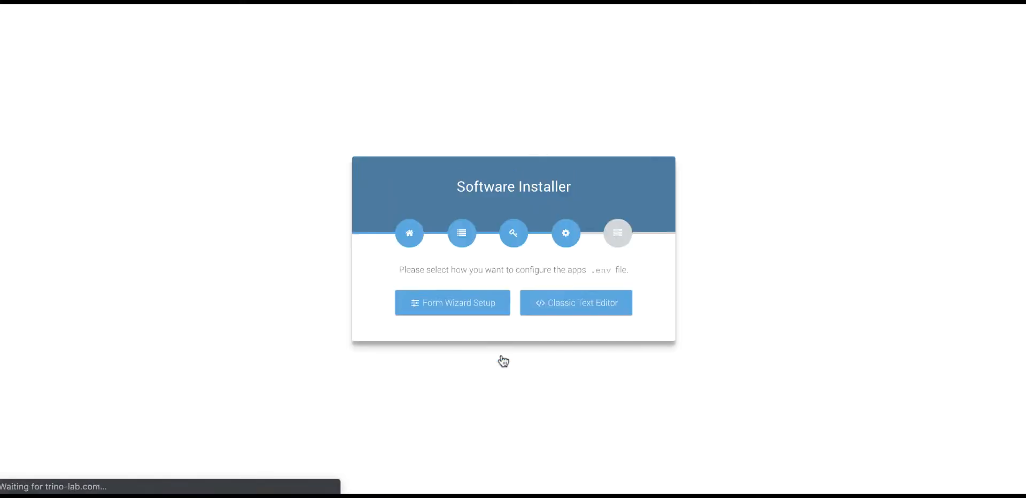
left_click(456, 312)
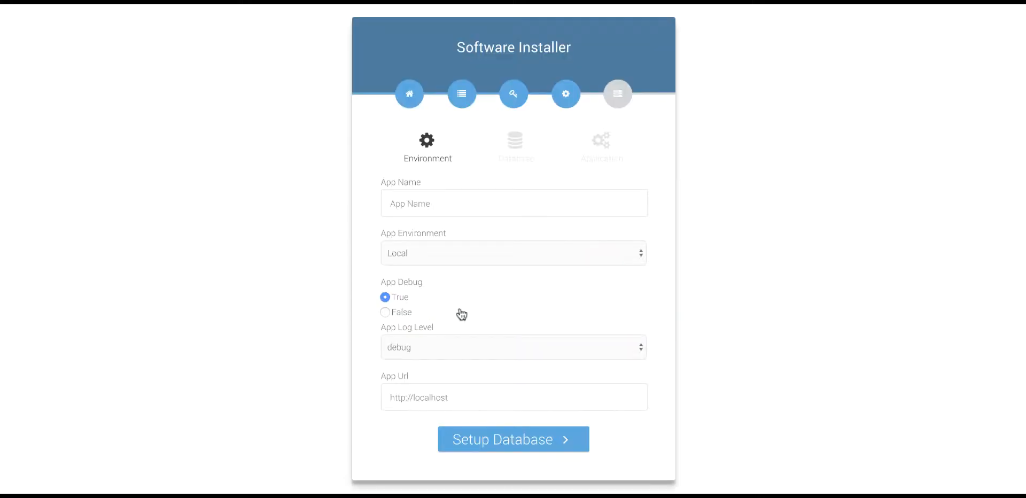
left_click(620, 204)
type("Rs")
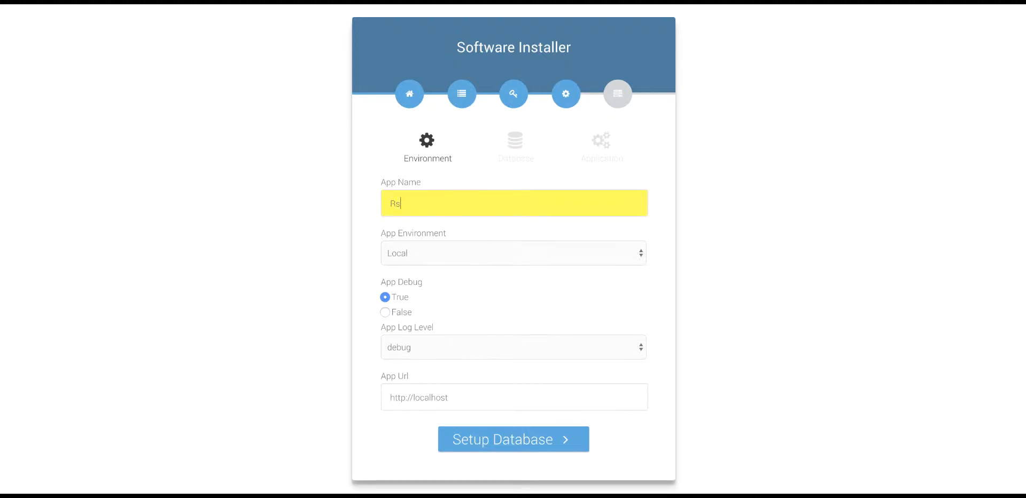
type("S To Twiiter")
left_click_drag(467, 403, 0, 382)
type("http:/")
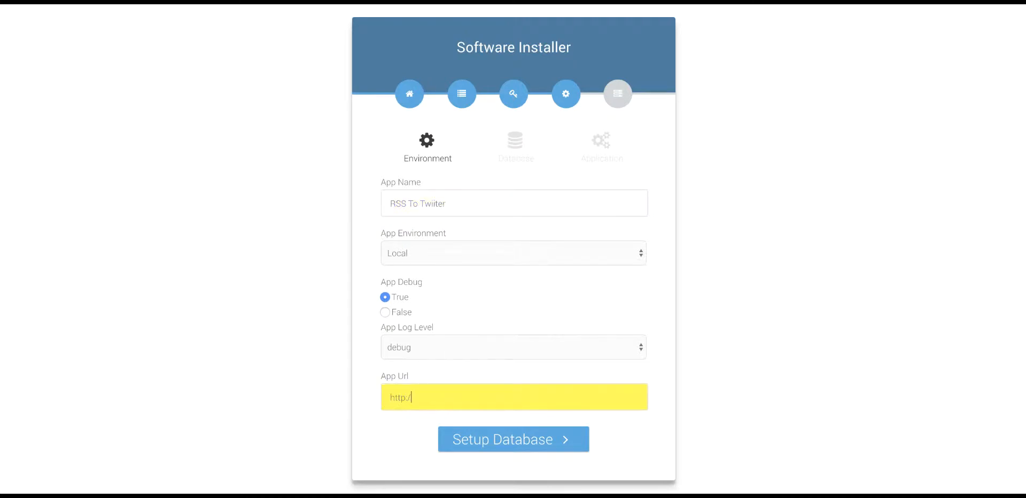
type("/trino-lab.com")
left_click(502, 444)
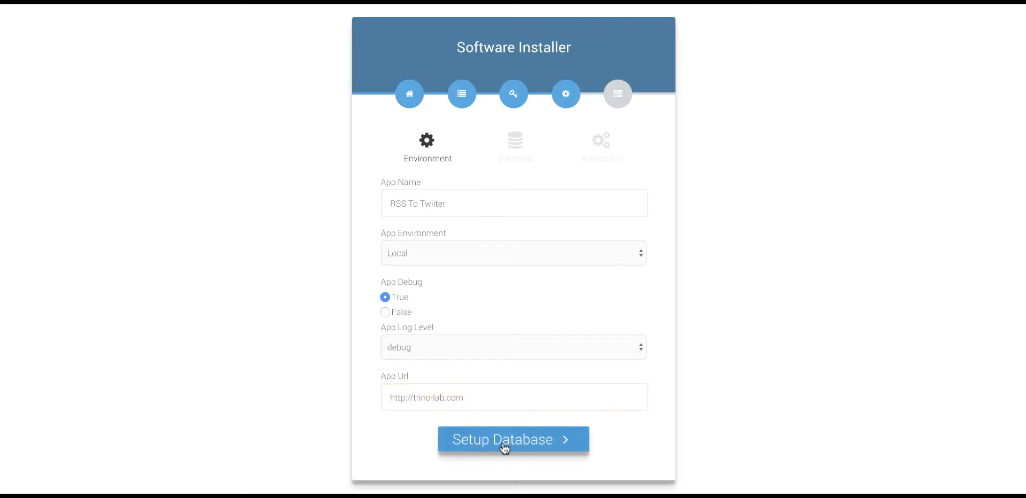
Examine the database name, user name and password fields required by the installer
scroll(251, 195, "down", 1)
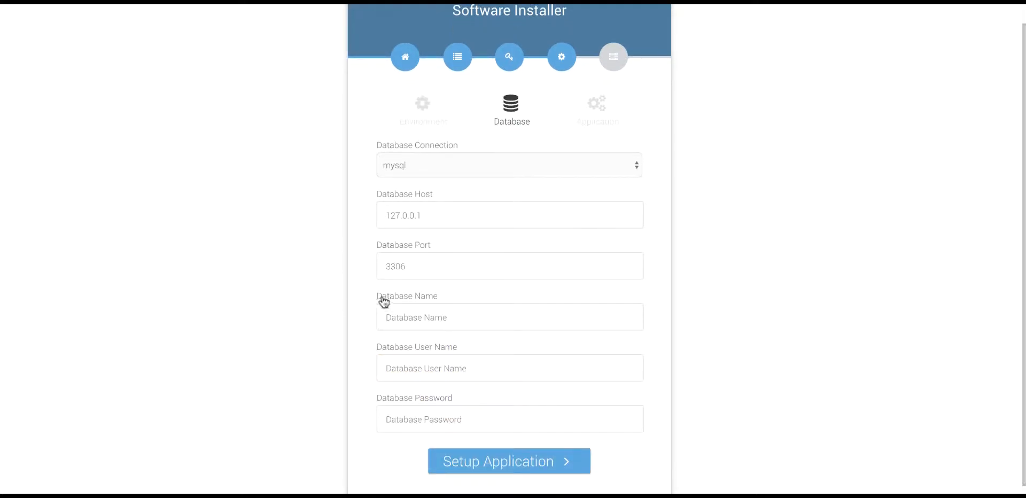
left_click_drag(377, 297, 316, 291)
left_click_drag(385, 353, 320, 350)
left_click(350, 398)
Switch to cPanel, search the page for "databas" and open the MySQL Database Wizard
scroll(812, 198, "up", 1)
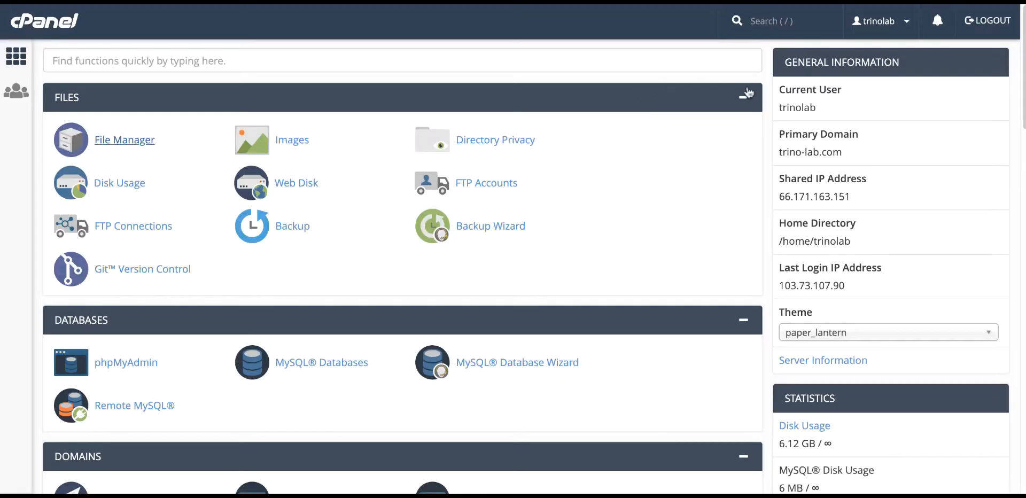
scroll(696, 142, "down", 5)
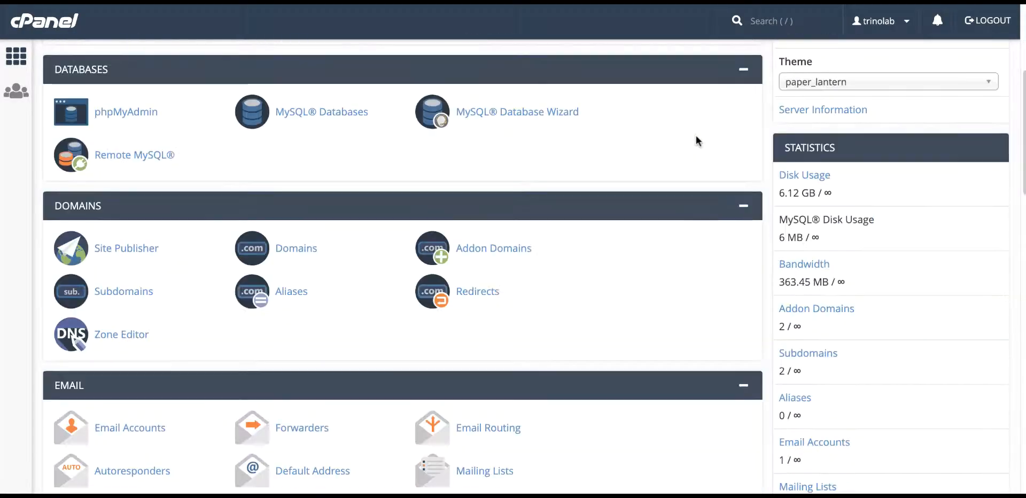
scroll(350, 166, "down", 2)
scroll(375, 213, "down", 5)
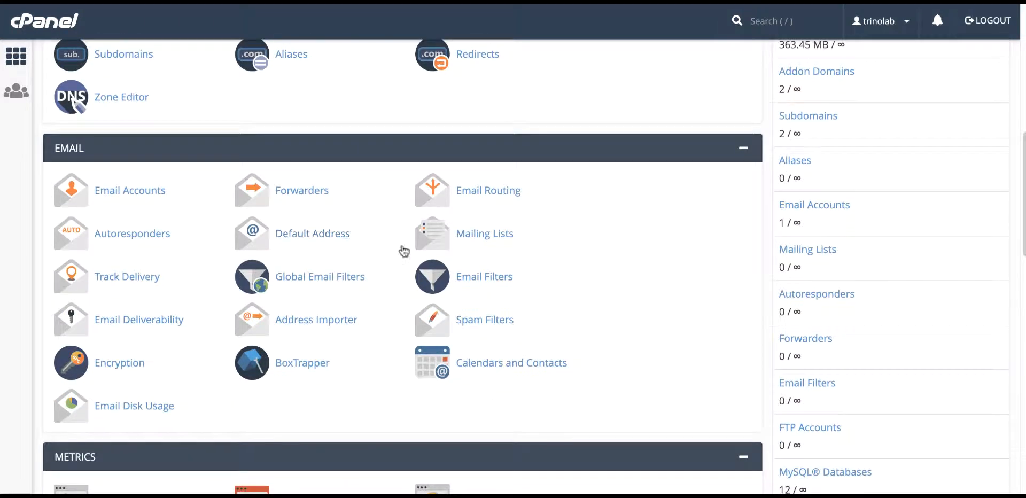
scroll(577, 200, "down", 6)
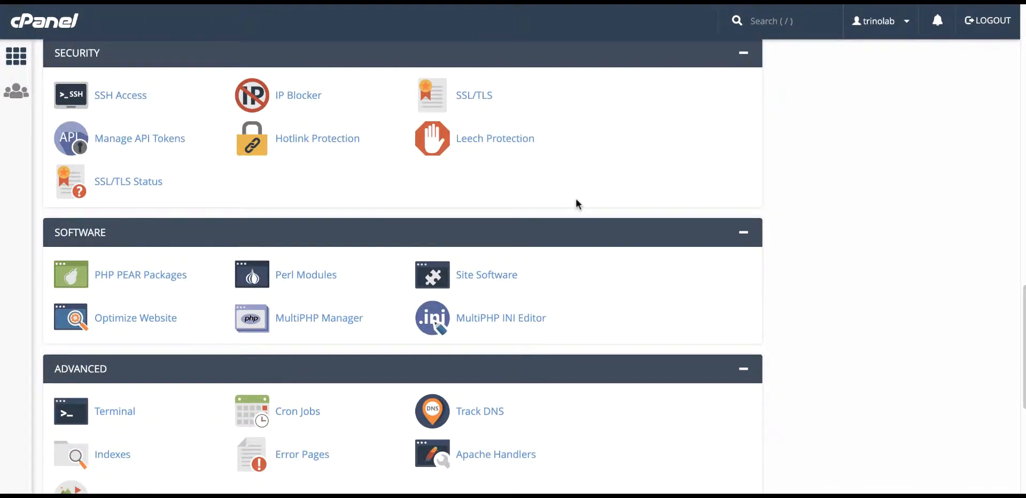
key("ctrl+f")
type("daa")
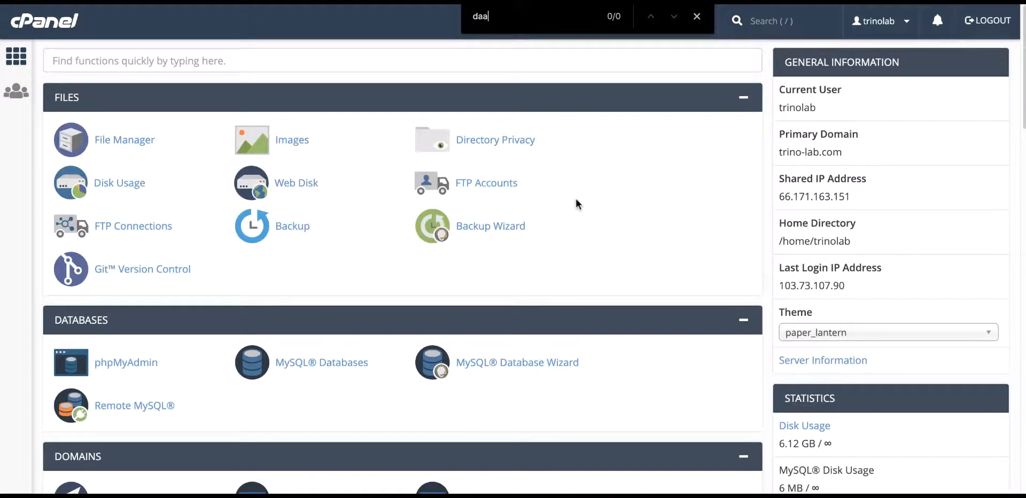
key("BackSpace")
type("tabaswe")
key("BackSpace")
key("BackSpace")
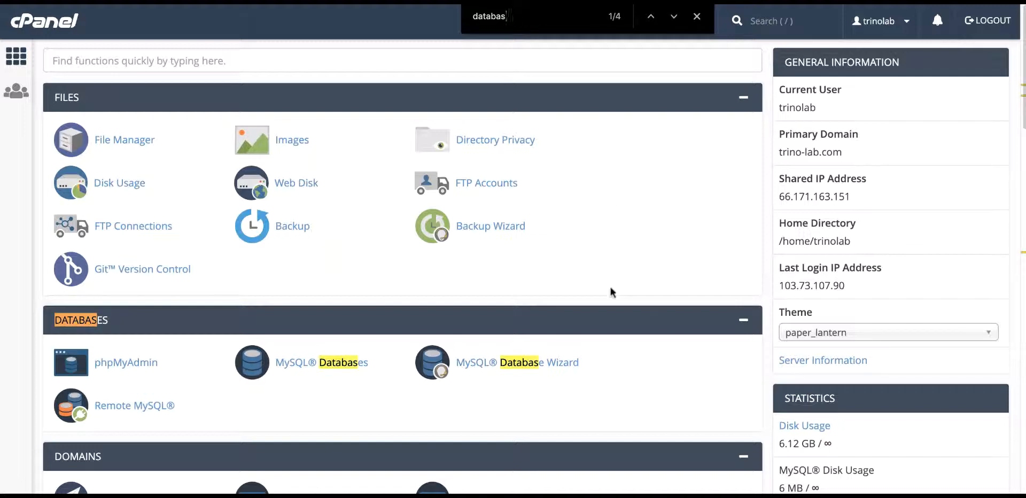
scroll(583, 345, "down", 2)
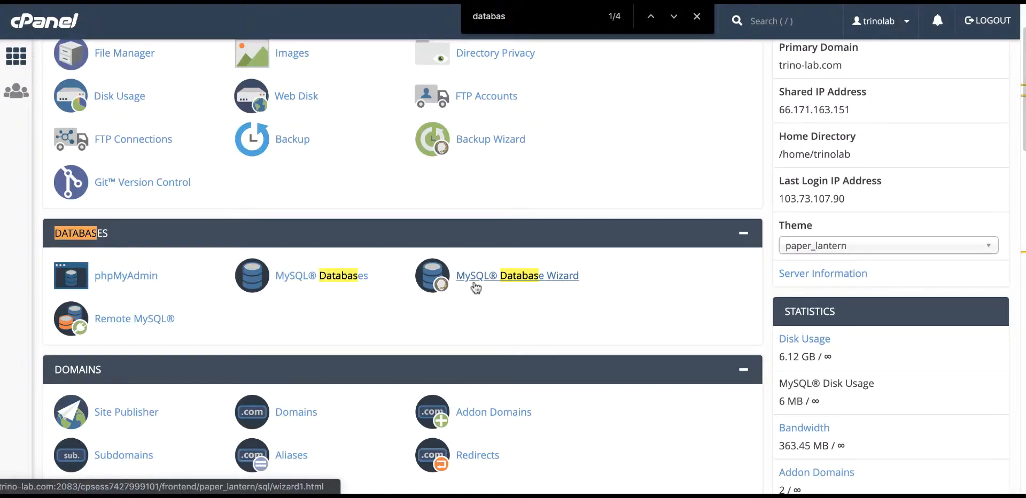
left_click(540, 281)
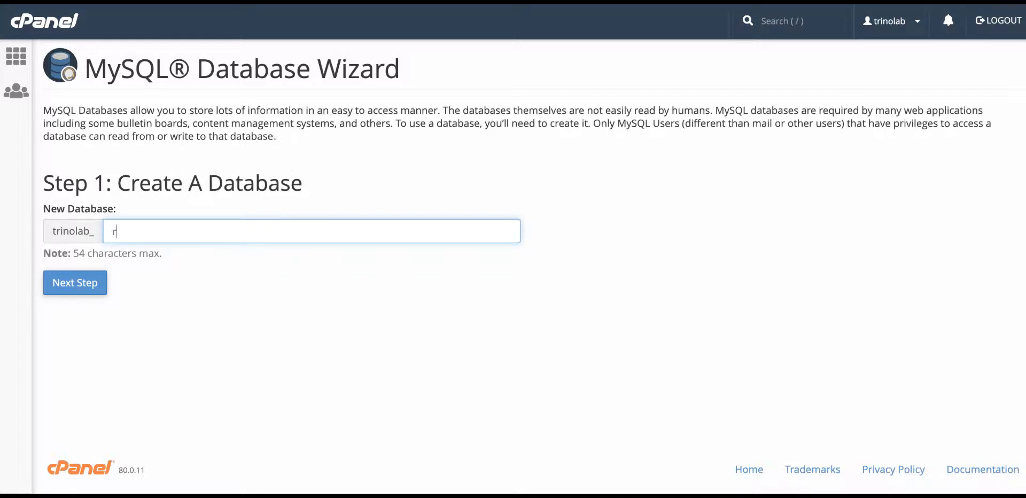
Create a new MySQL database named rss under the trinolab_ prefix
type("ss")
left_click_drag(49, 230, 94, 233)
left_click(86, 221)
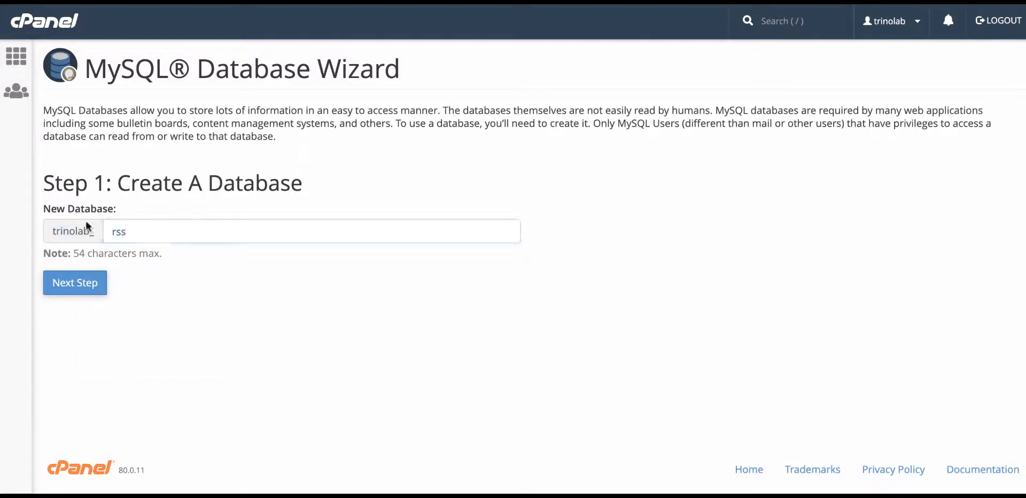
mouse_move(58, 231)
left_mouse_down()
mouse_move(139, 229)
mouse_move(58, 229)
left_mouse_up()
left_click(78, 289)
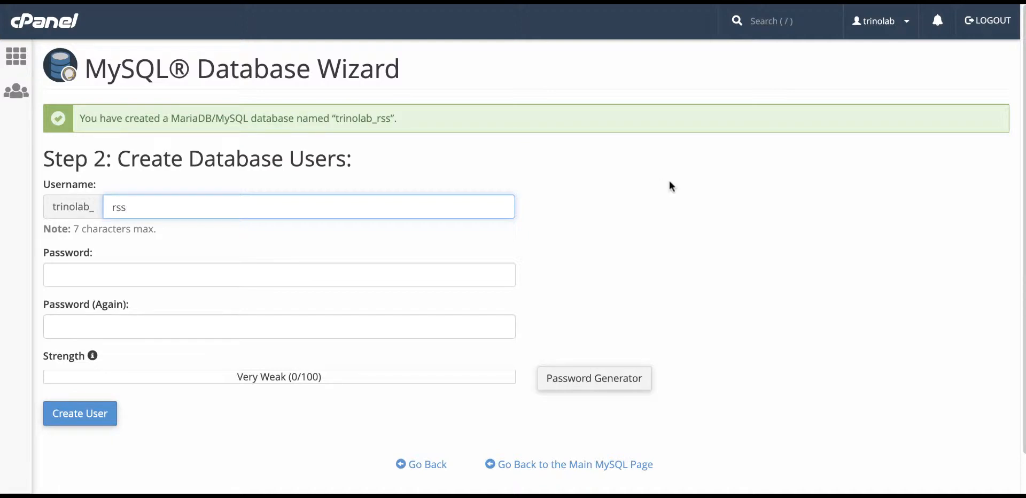
Create the database user rss, entering and repeating its password, and dismiss the browser's offer to save it
left_click(164, 278)
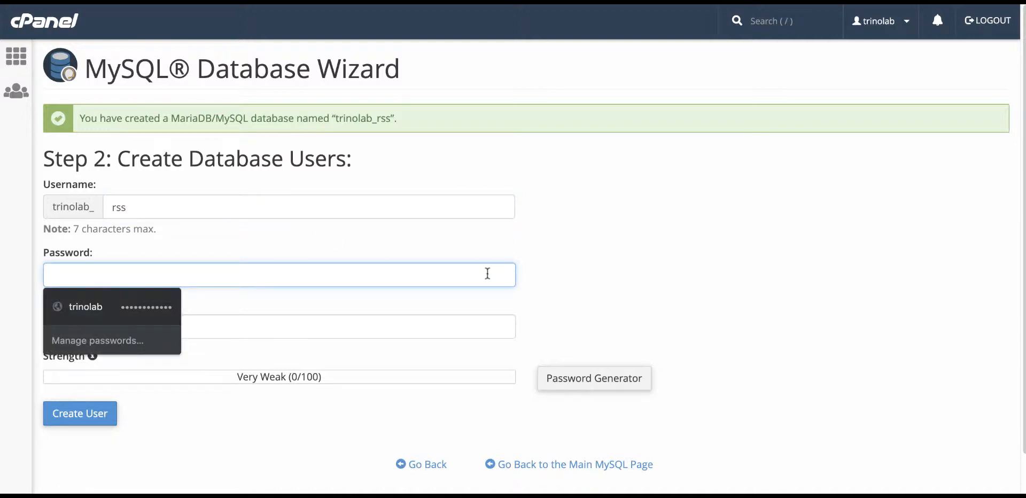
type("••••••••")
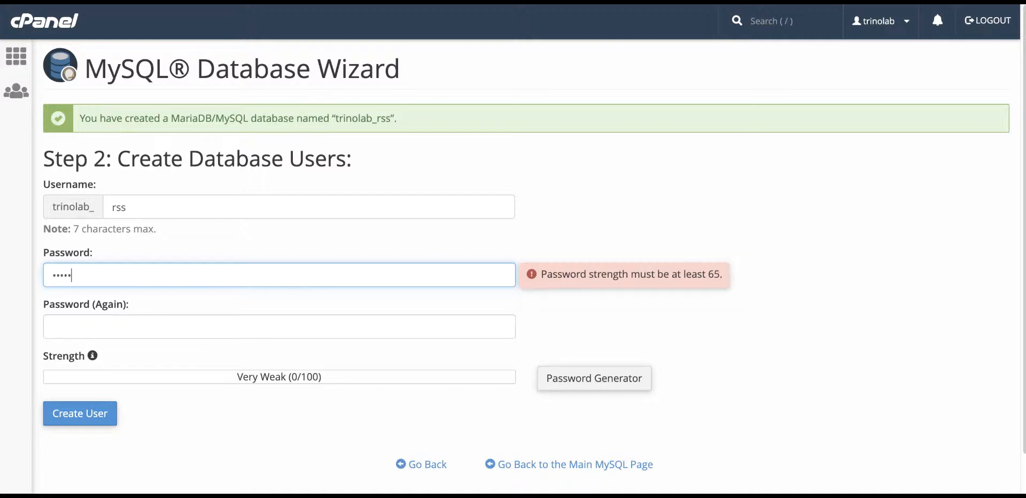
type("•••••")
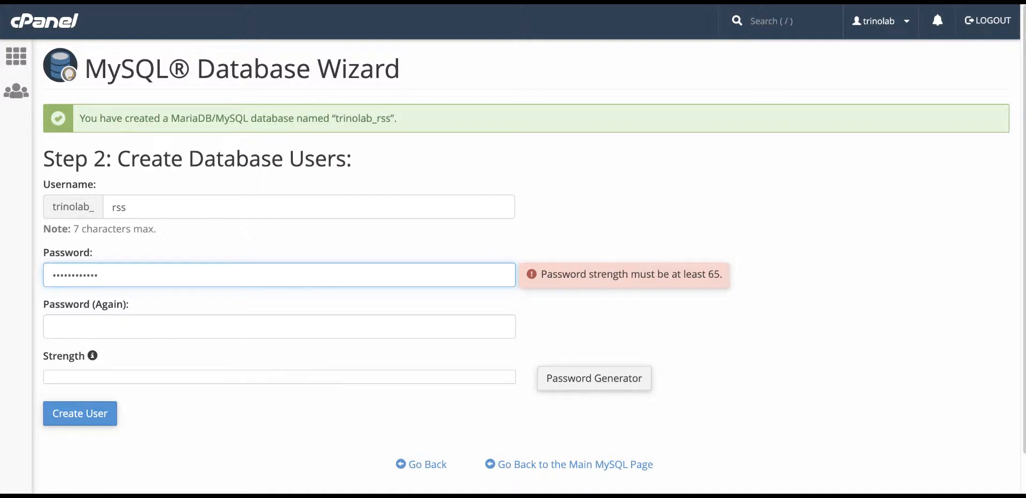
type("•••")
key("Tab")
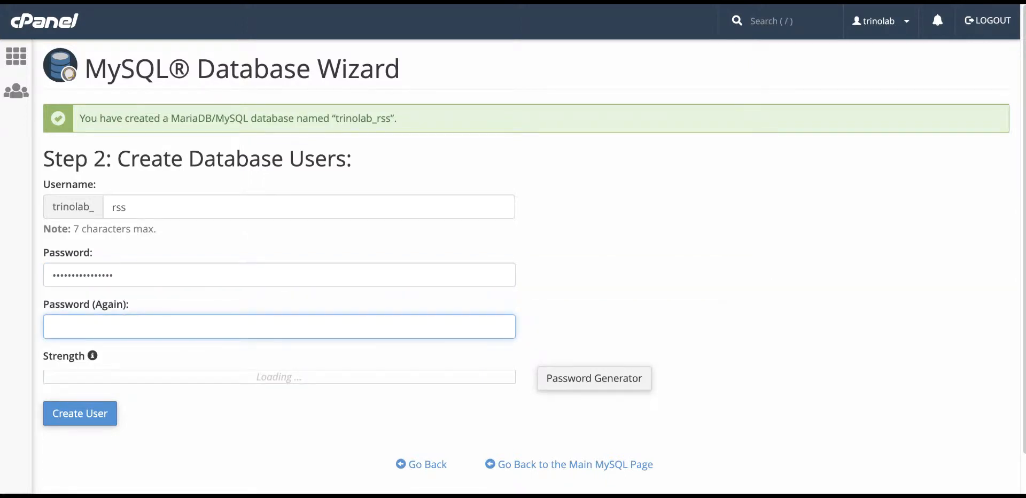
type("••••")
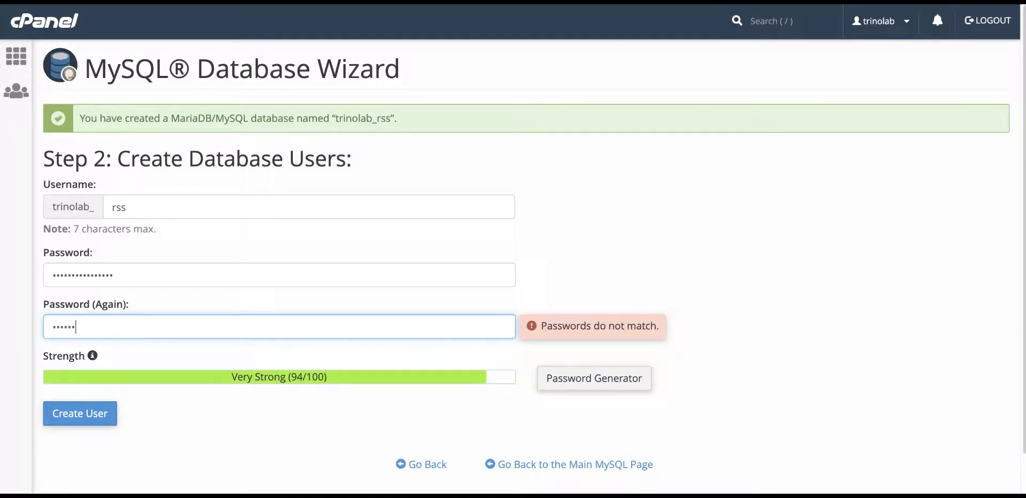
type("••••••••••••")
left_click(321, 437)
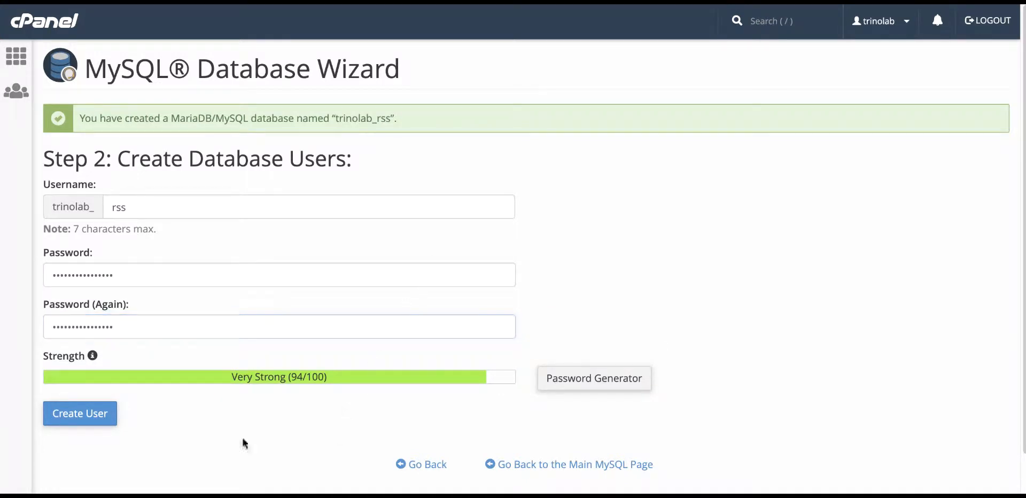
left_click(58, 425)
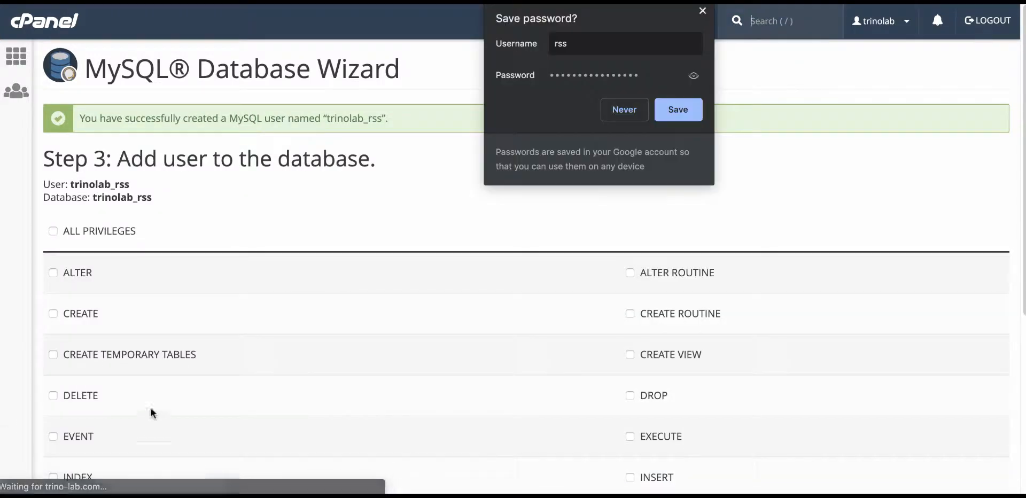
left_click(702, 12)
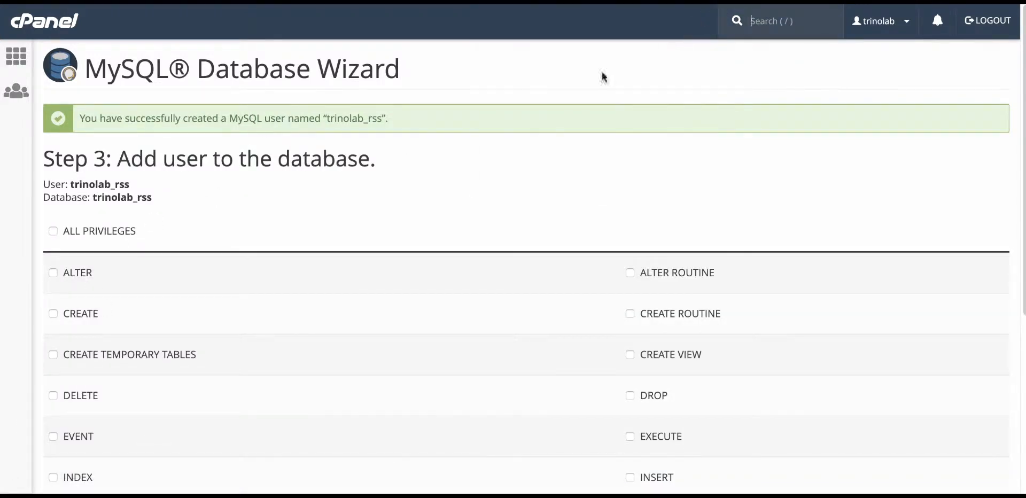
Add the user to the trinolab_rss database with all privileges
left_click(87, 238)
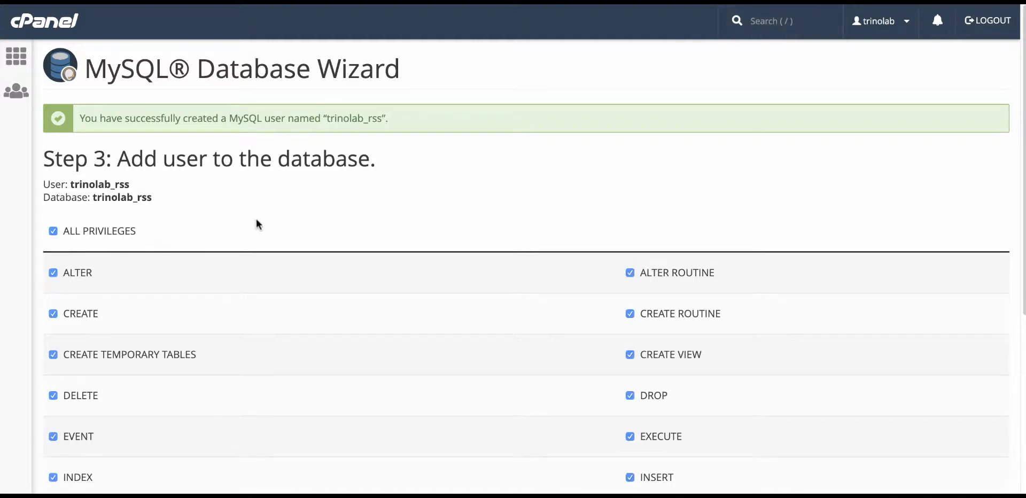
scroll(267, 219, "down", 5)
left_click(108, 372)
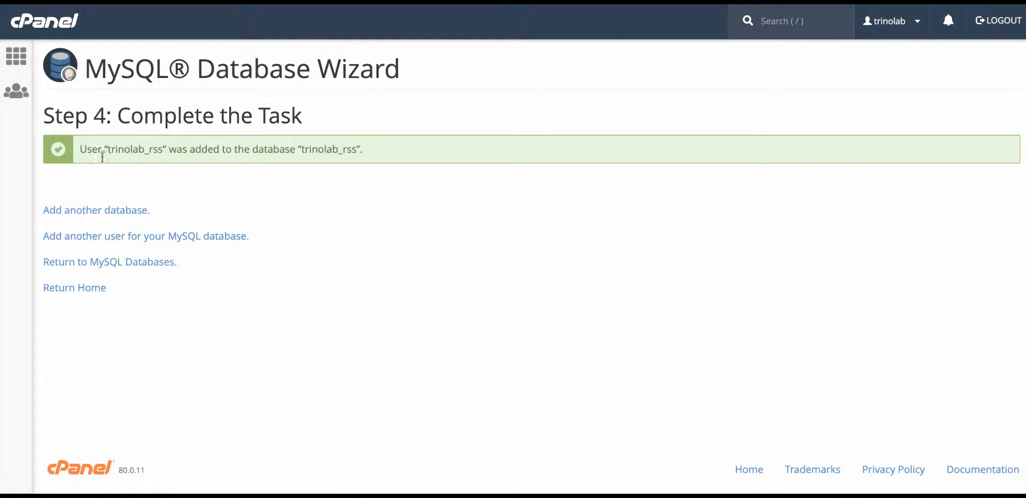
Return from cPanel to the software installer and set both the database name and database user name to trinolab_rss
left_click_drag(79, 149, 108, 151)
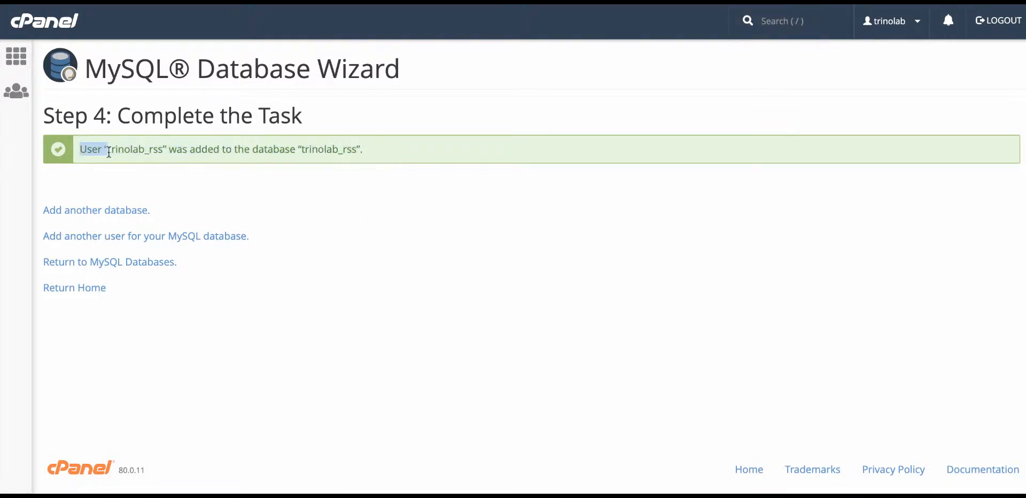
left_click(261, 154)
double_click(124, 149)
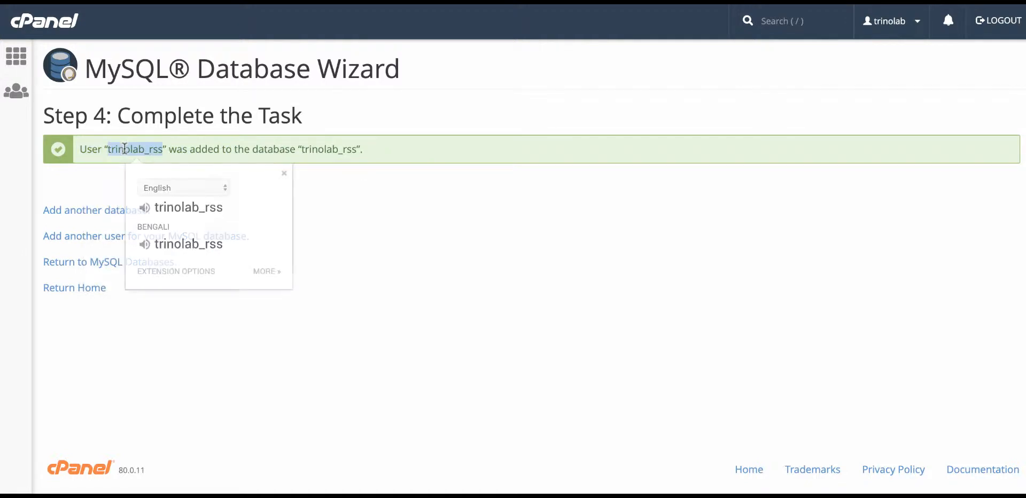
left_click(562, 174)
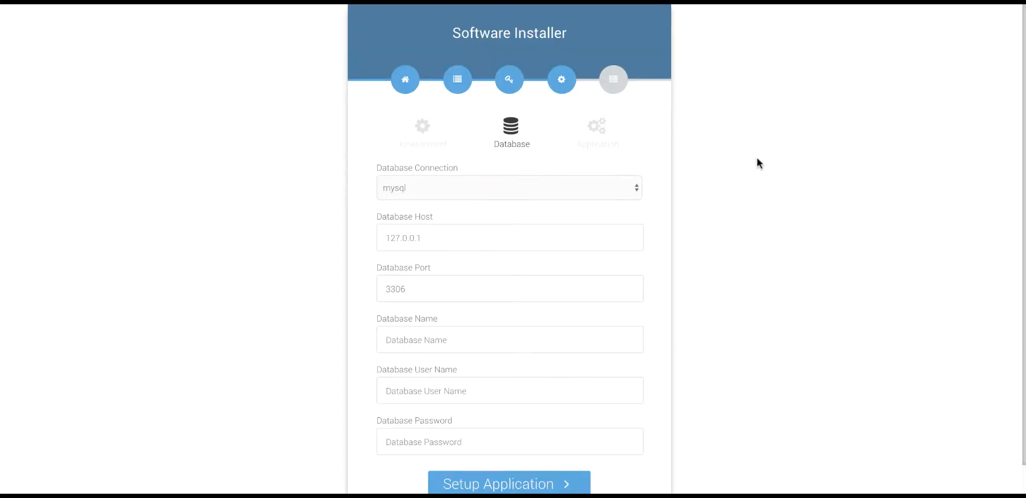
scroll(763, 163, "down", 1)
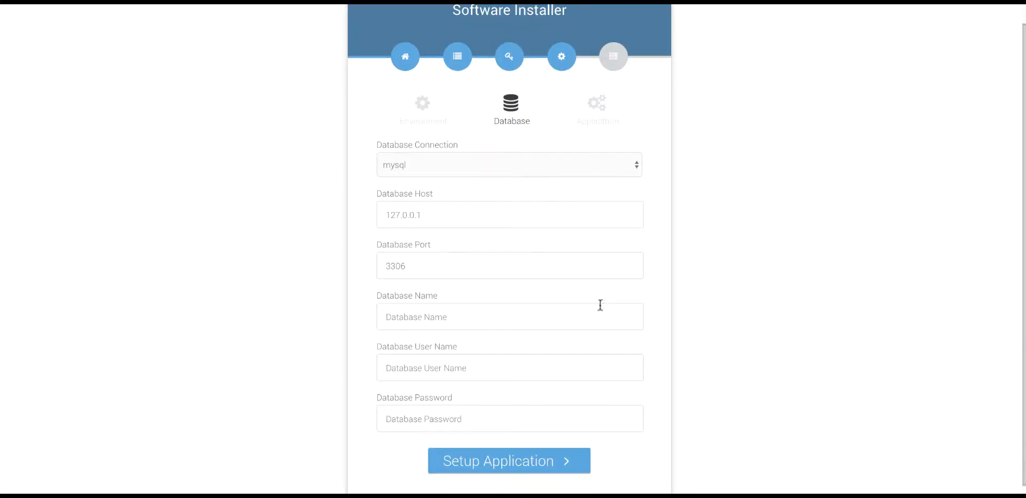
left_click(458, 320)
type("trinolab_rss")
left_click(448, 368)
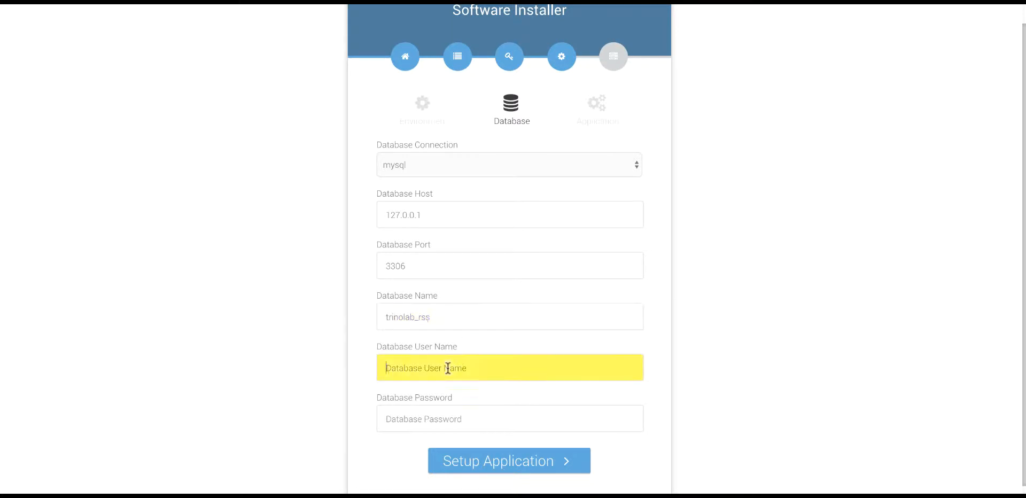
type("trinolab_rss")
Enter the database password and continue to the application settings
left_click(439, 420)
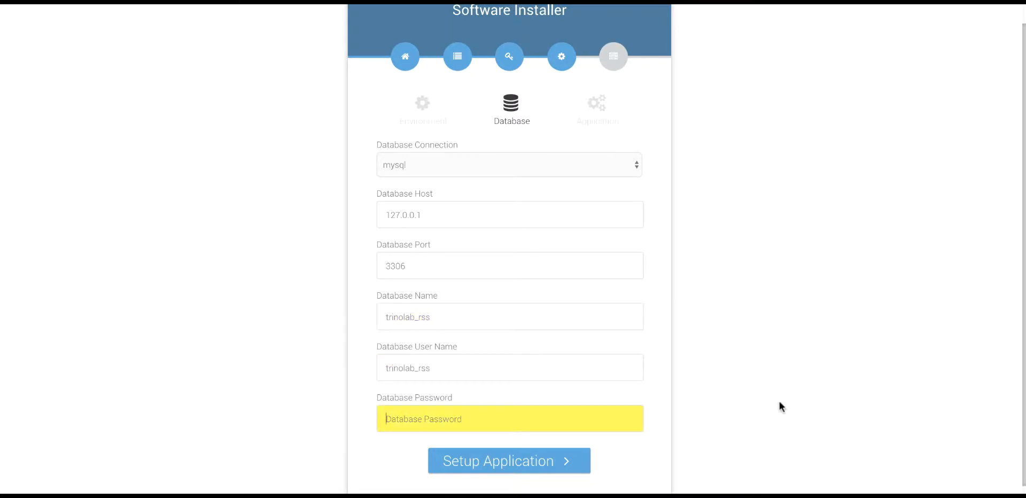
type("p•")
key("BackSpace")
key("BackSpace")
type("••")
left_click(541, 455)
Run the installation with the default broadcasting, Redis, mail and Pusher settings, and dismiss the browser's offer to save the password
scroll(520, 289, "down", 2)
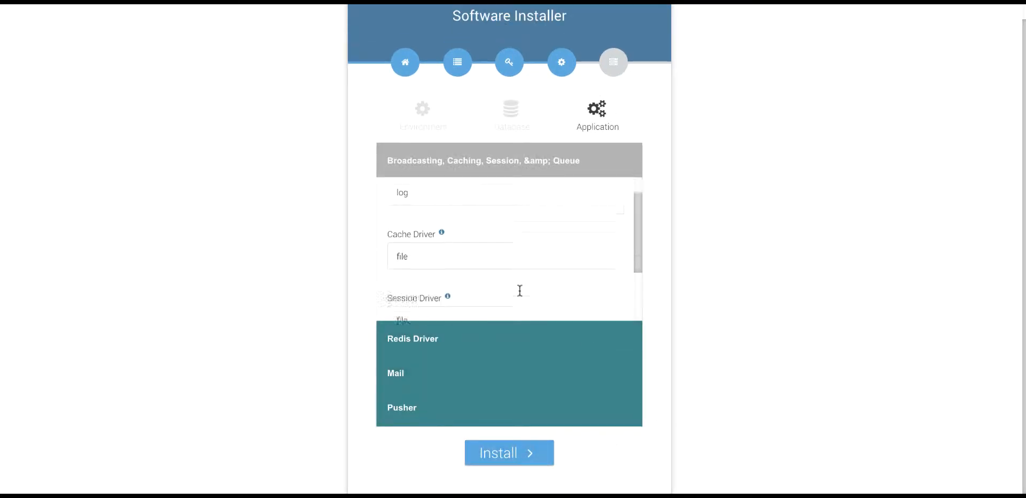
scroll(524, 299, "up", 2)
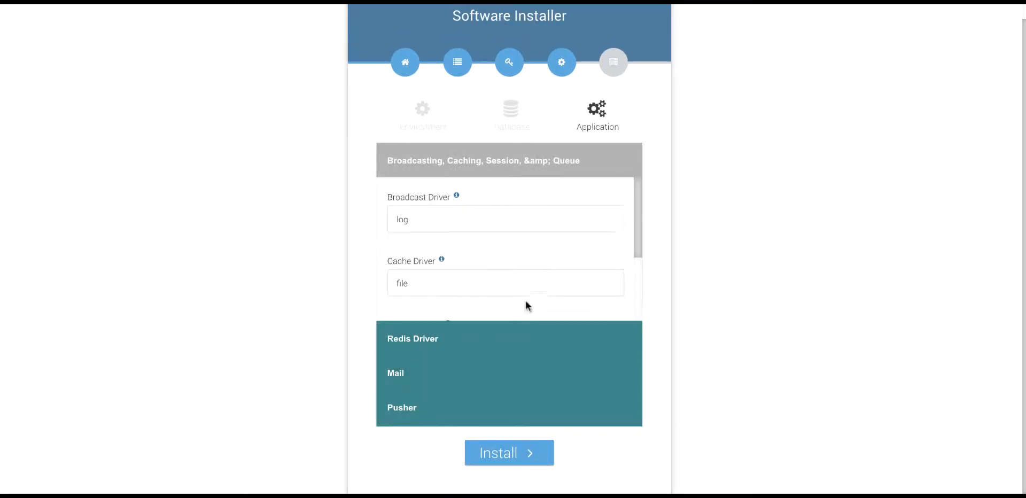
left_click(429, 381)
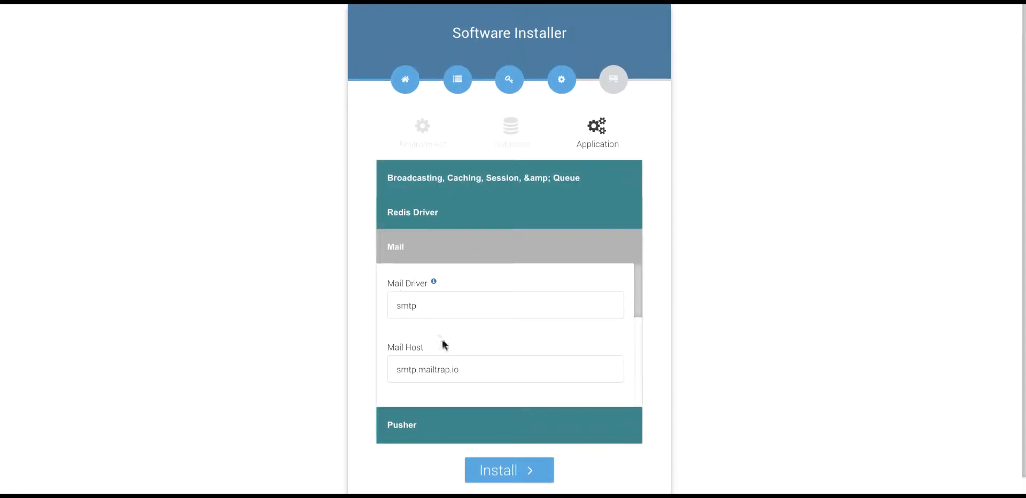
scroll(481, 351, "down", 2)
scroll(481, 348, "up", 2)
left_click(416, 215)
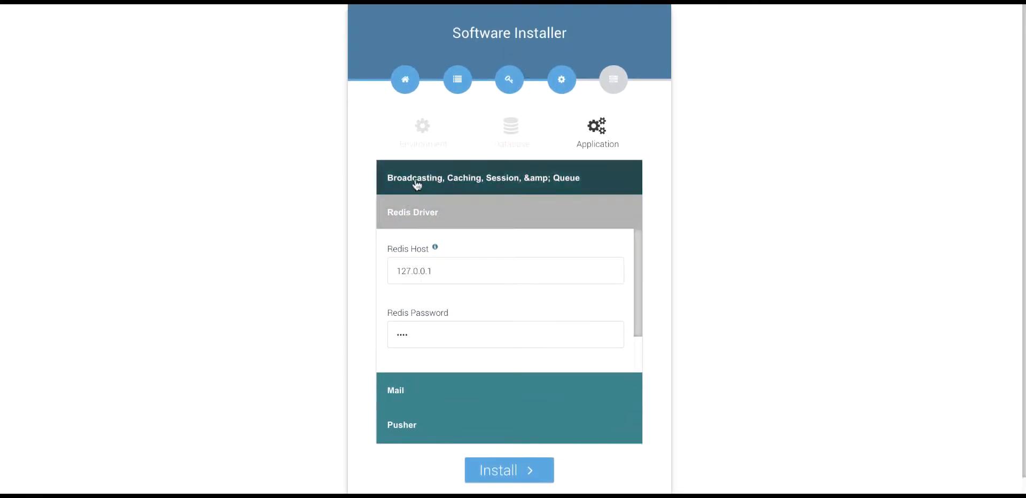
left_click(504, 470)
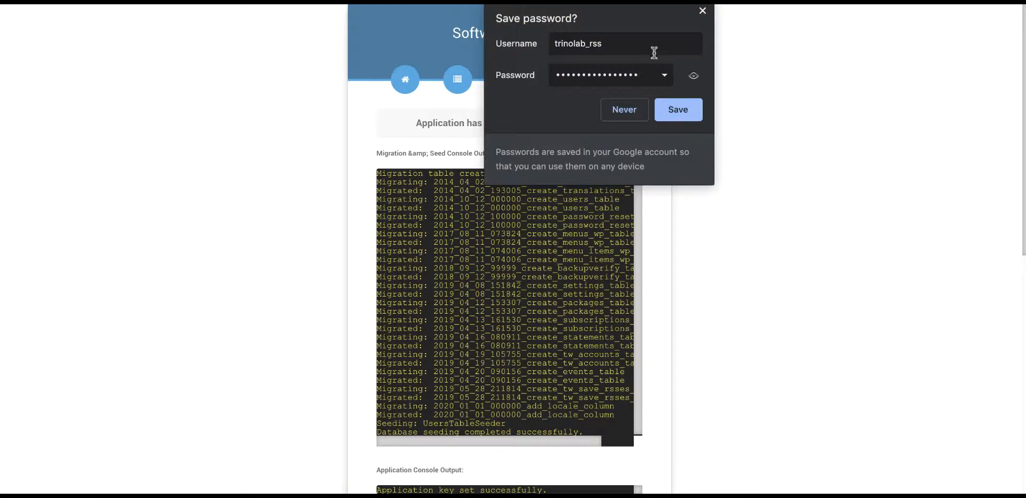
left_click(702, 12)
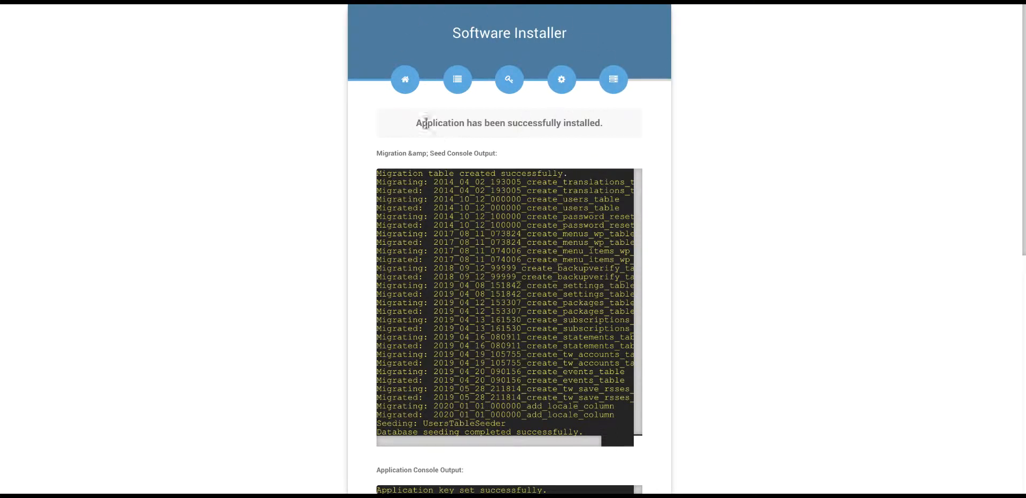
Review the installation message and console output, and exit the installer to the application's home page
left_click_drag(419, 123, 593, 129)
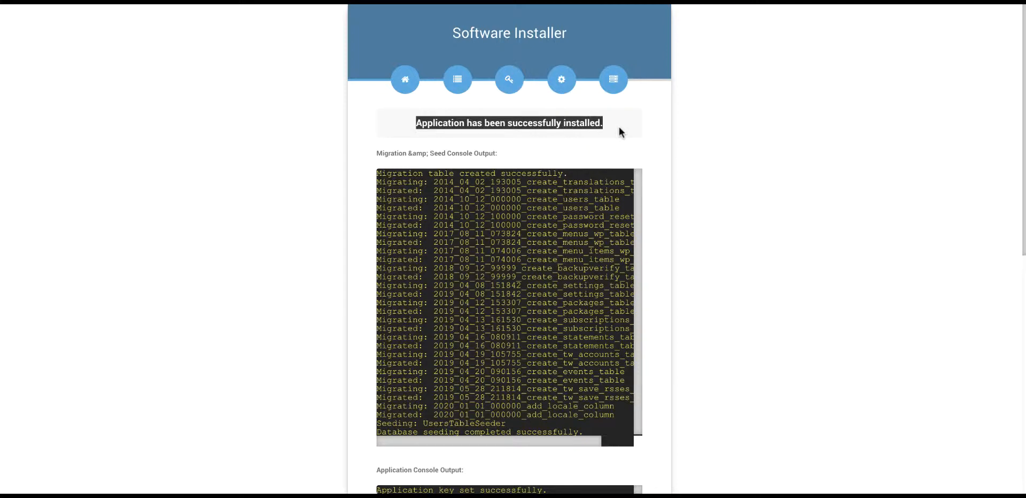
left_click(388, 111)
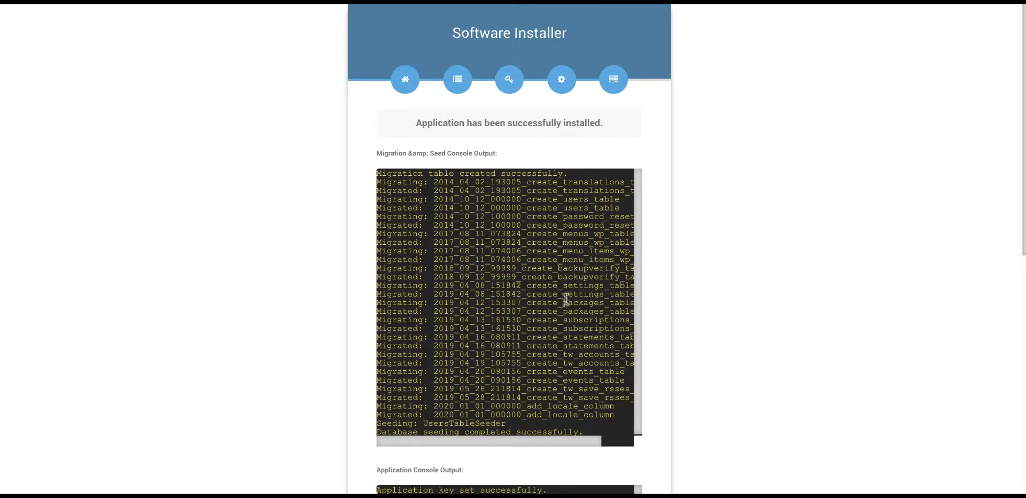
scroll(701, 306, "down", 9)
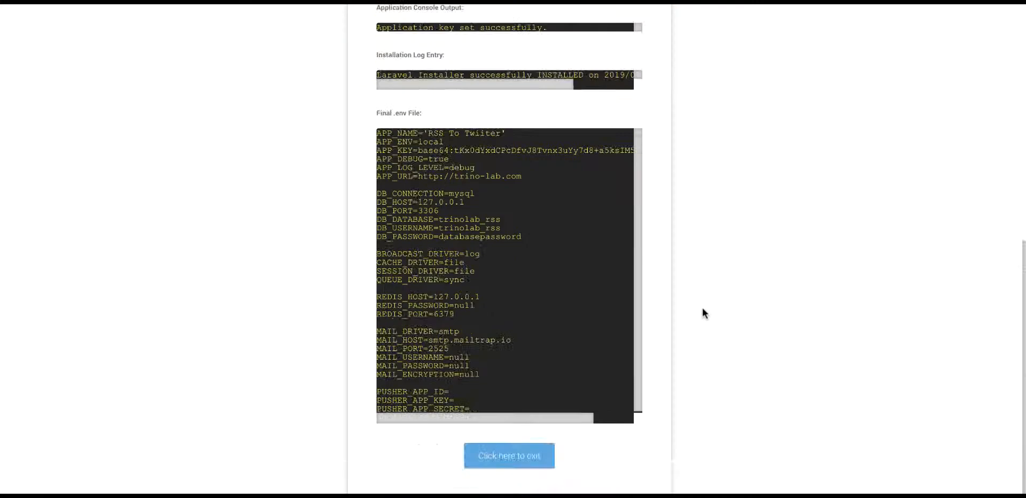
left_click(488, 455)
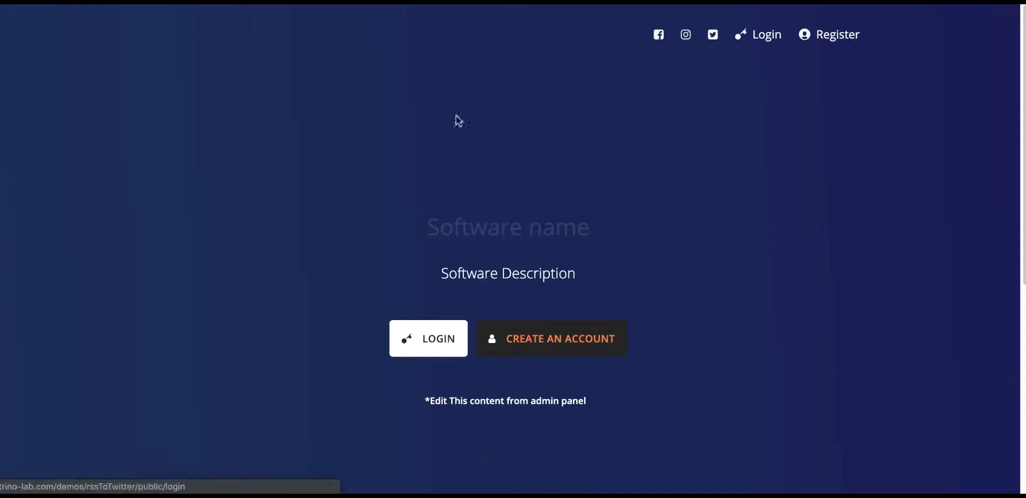
scroll(476, 227, "down", 5)
scroll(470, 227, "up", 5)
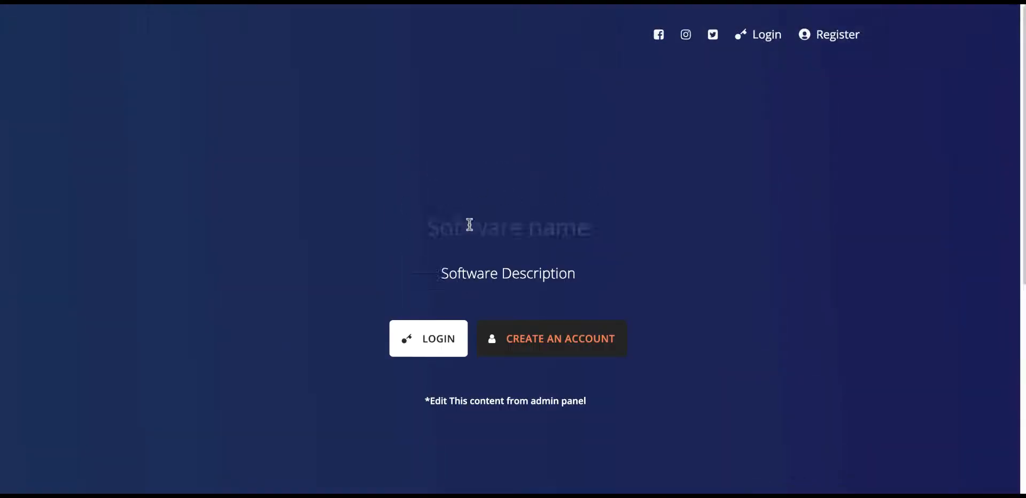
Open the application's login page and sign in with the administrator's e-mail and account password
left_click(768, 42)
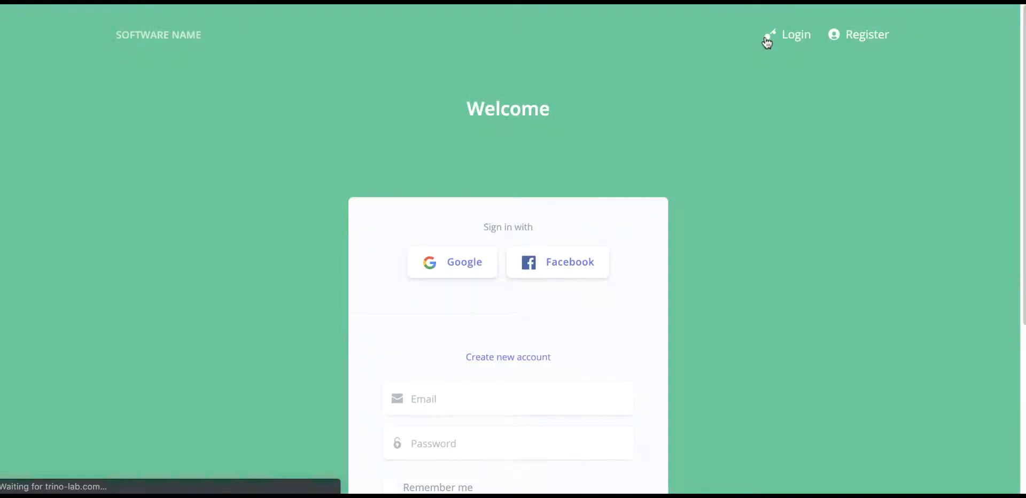
scroll(653, 297, "down", 3)
left_click(551, 272)
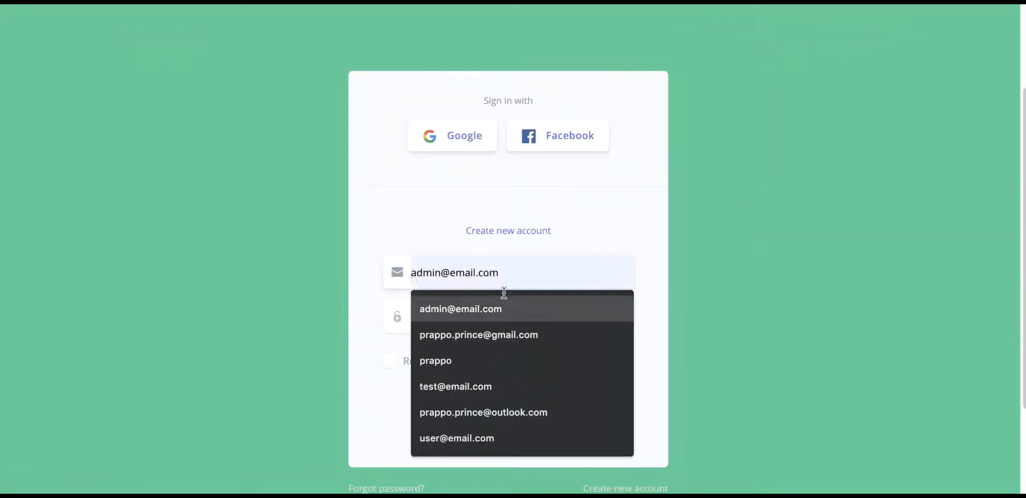
left_click(495, 313)
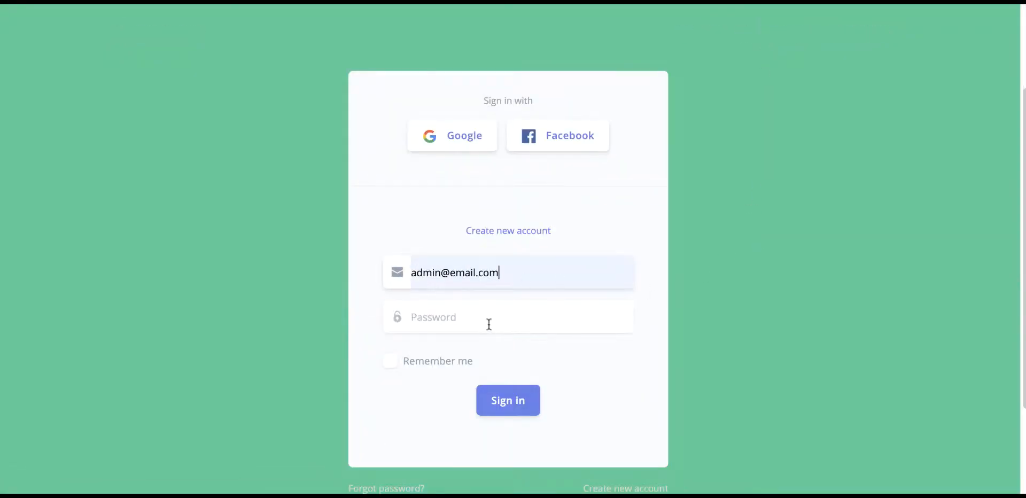
left_click(490, 324)
type("p")
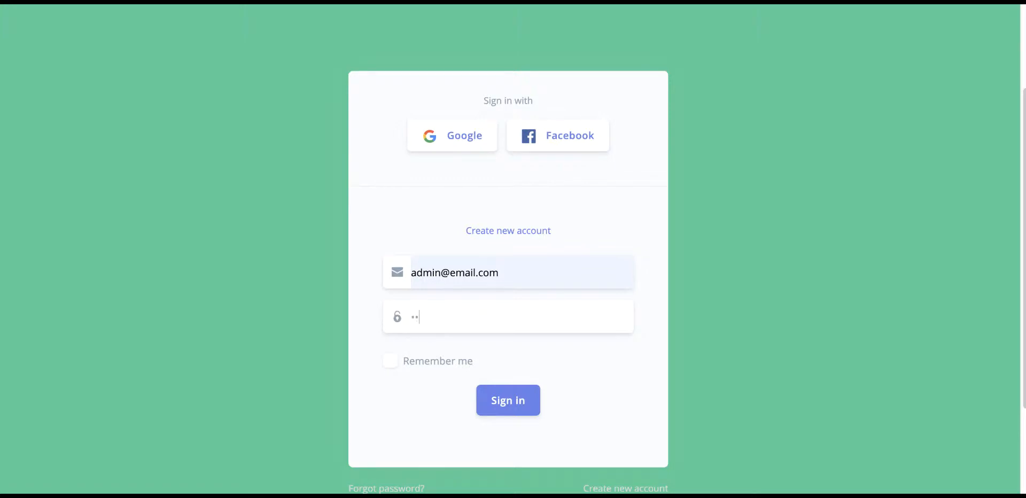
key("Return")
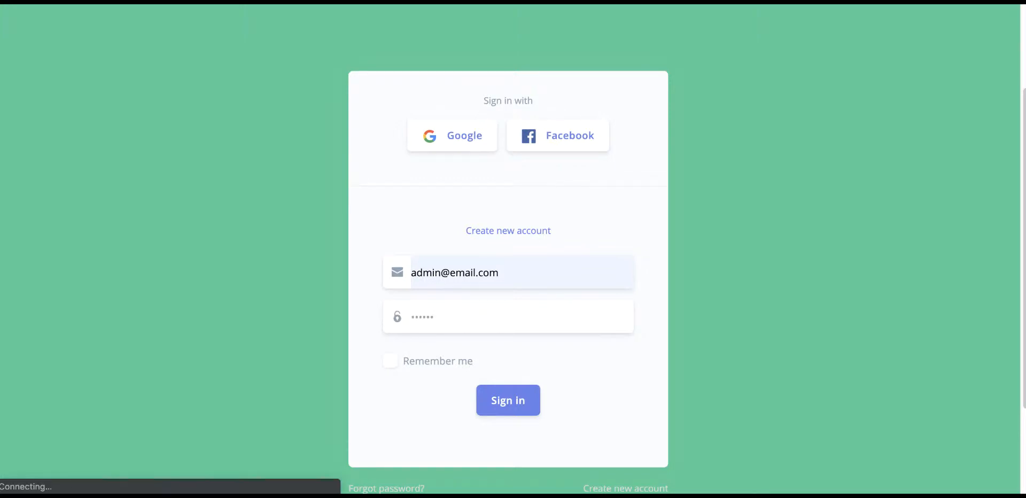